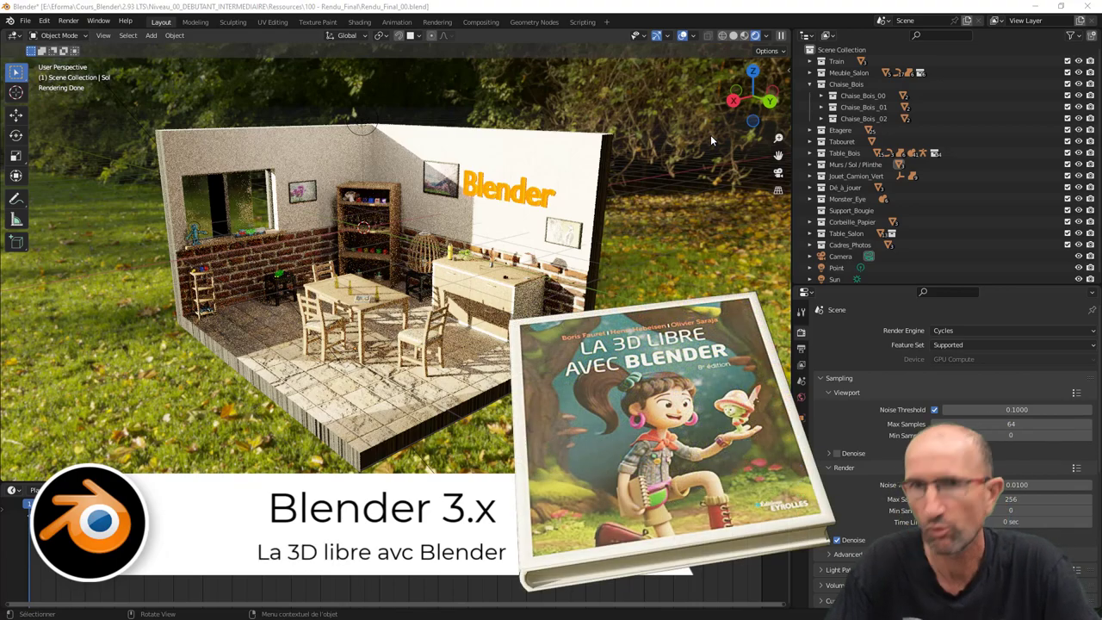
Step: Browse the Add menu, then view the room interior in the Modeling workspace, revealing the sideboard
{"action": "middle_click_drag", "start_coordinate": [691, 119], "coordinate": [677, 127]}
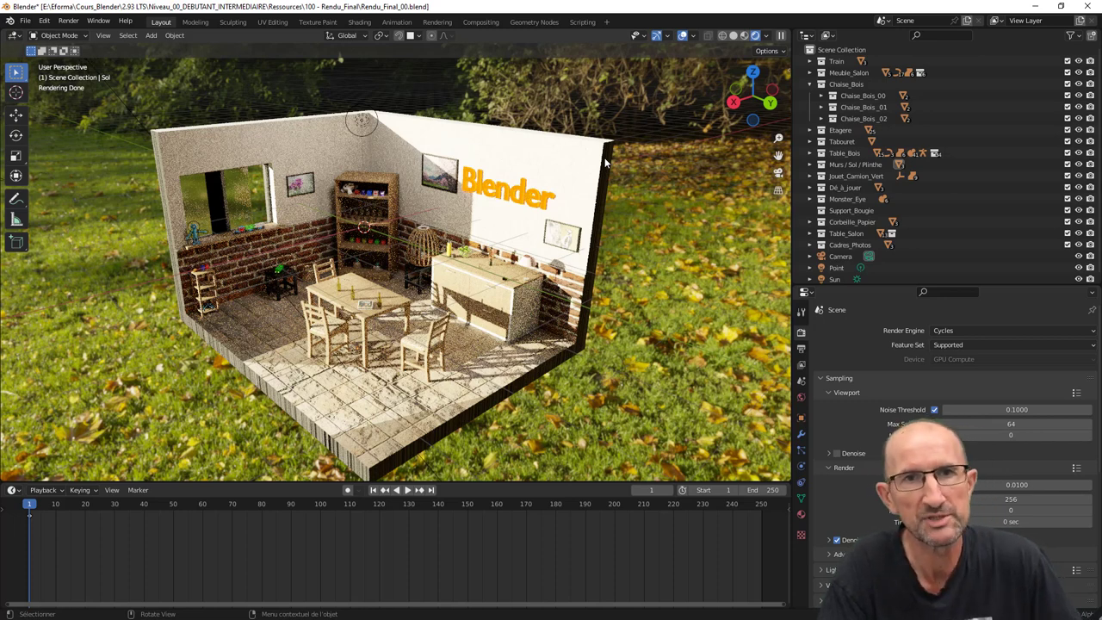
{"action": "key", "text": "shift+a"}
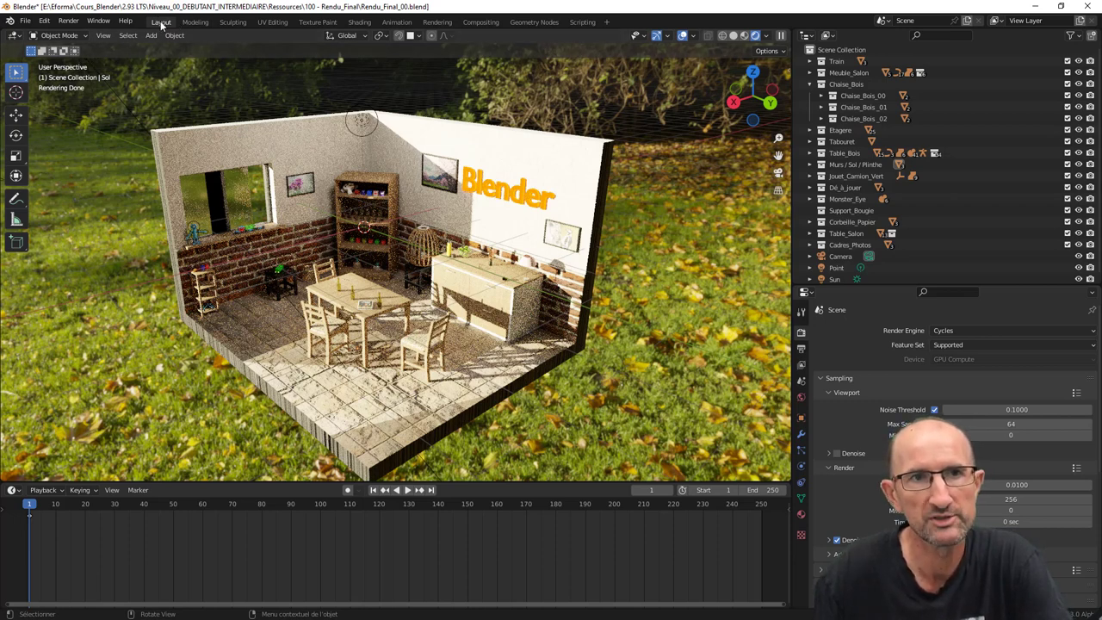
{"action": "left_click", "coordinate": [195, 21]}
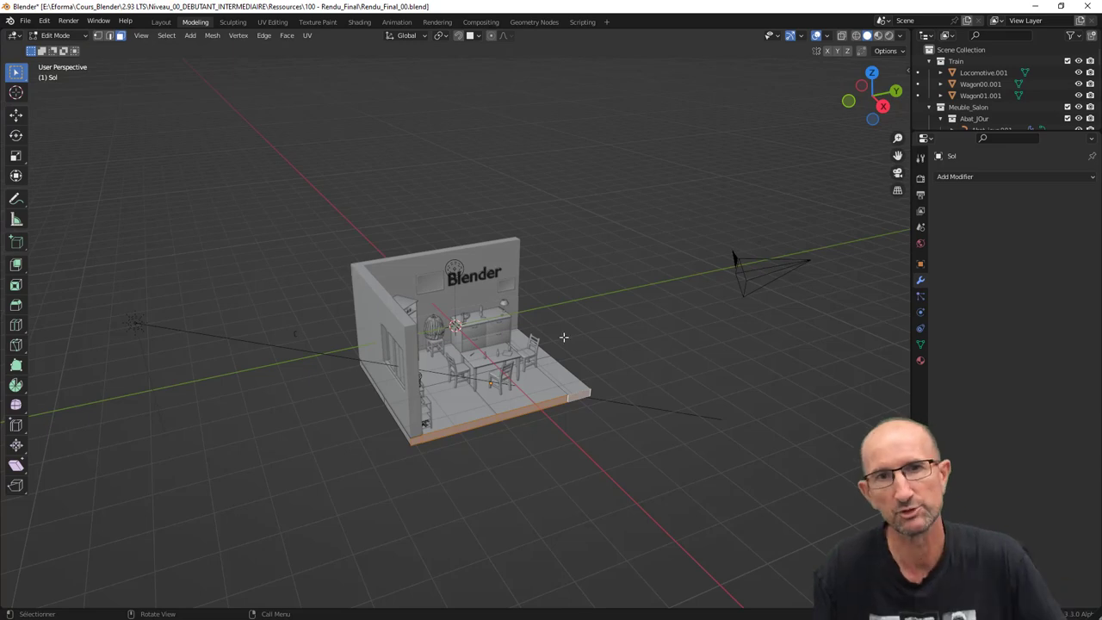
{"action": "middle_click_drag", "start_coordinate": [564, 337], "coordinate": [424, 339]}
{"action": "scroll", "coordinate": [560, 370], "scroll_direction": "up", "scroll_amount": 4}
{"action": "scroll", "coordinate": [686, 406], "scroll_direction": "up", "scroll_amount": 2}
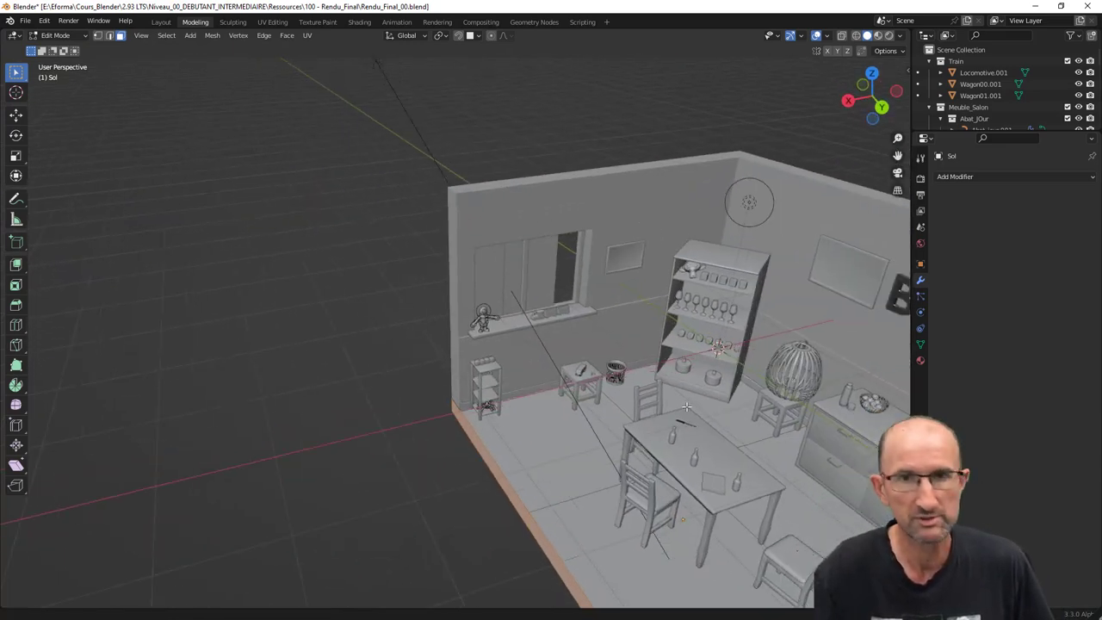
{"action": "scroll", "coordinate": [686, 406], "scroll_direction": "down", "scroll_amount": 4}
{"action": "middle_click_drag", "start_coordinate": [686, 407], "coordinate": [478, 365]}
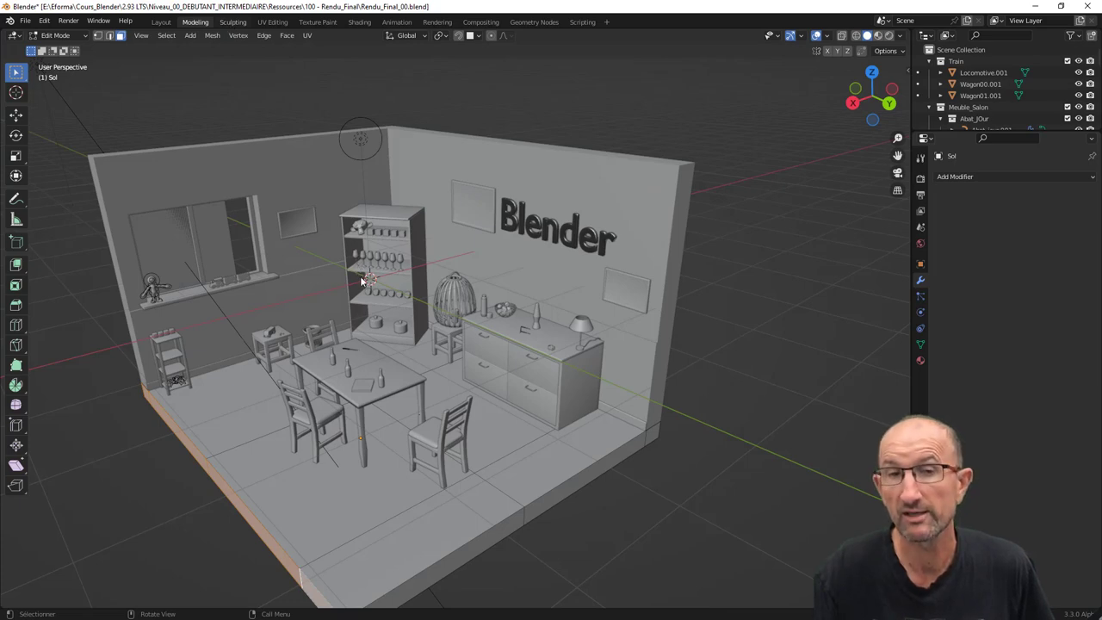
Step: Switch to the Sculpting workspace and reframe the view on the whole room
{"action": "left_click", "coordinate": [232, 22]}
{"action": "scroll", "coordinate": [640, 270], "scroll_direction": "down", "scroll_amount": 5}
{"action": "mouse_move", "coordinate": [639, 270]}
{"action": "middle_mouse_down"}
{"action": "mouse_move", "coordinate": [526, 287]}
{"action": "mouse_move", "coordinate": [582, 244]}
{"action": "middle_mouse_up"}
{"action": "scroll", "coordinate": [526, 287], "scroll_direction": "up", "scroll_amount": 2}
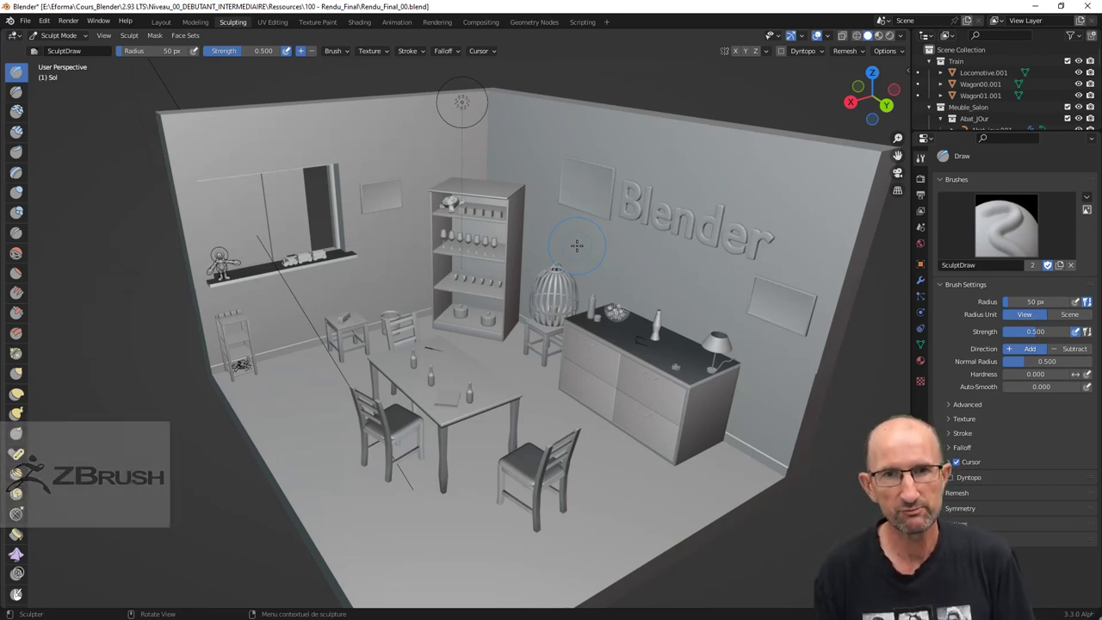
{"action": "scroll", "coordinate": [14, 345], "scroll_direction": "down", "scroll_amount": 10}
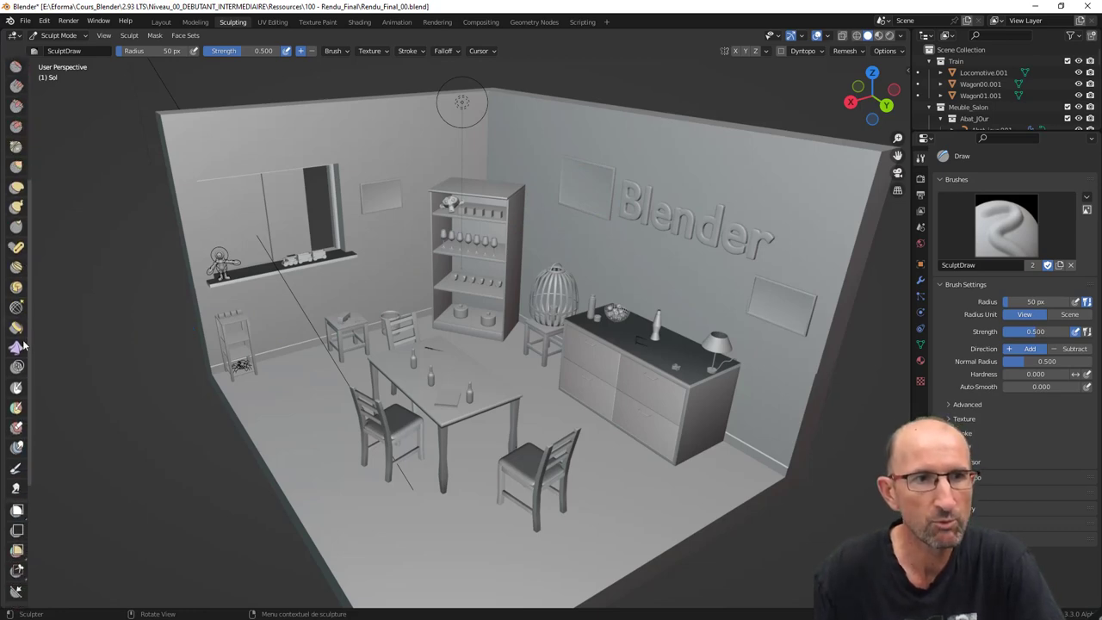
{"action": "scroll", "coordinate": [221, 381], "scroll_direction": "up", "scroll_amount": 5}
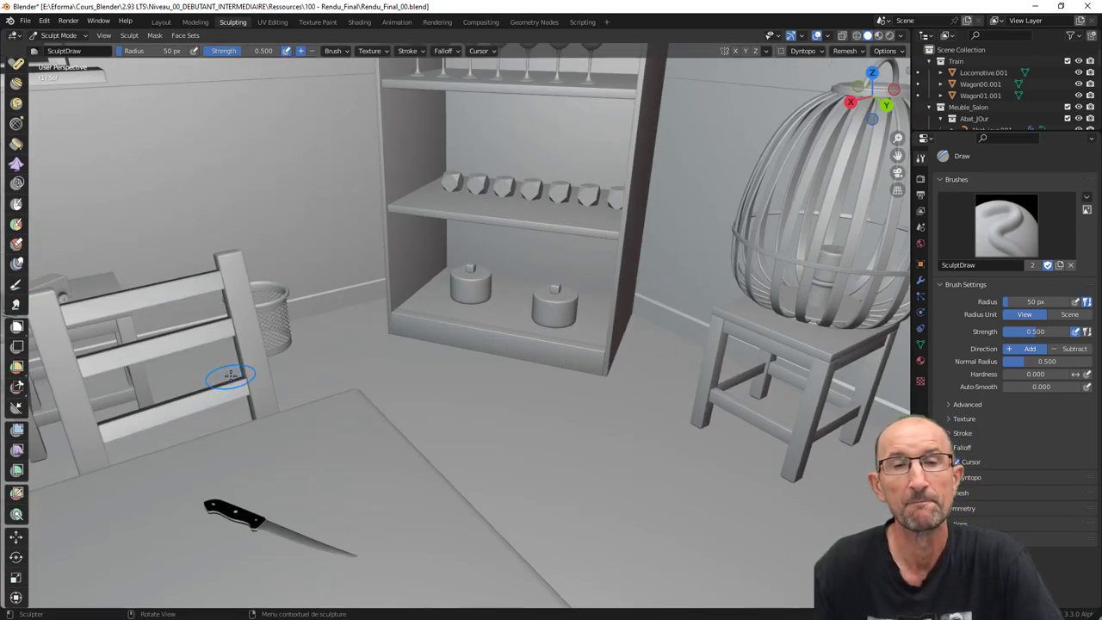
{"action": "scroll", "coordinate": [234, 382], "scroll_direction": "down", "scroll_amount": 4}
{"action": "scroll", "coordinate": [349, 342], "scroll_direction": "down", "scroll_amount": 2}
{"action": "middle_click_drag", "start_coordinate": [349, 342], "coordinate": [661, 340]}
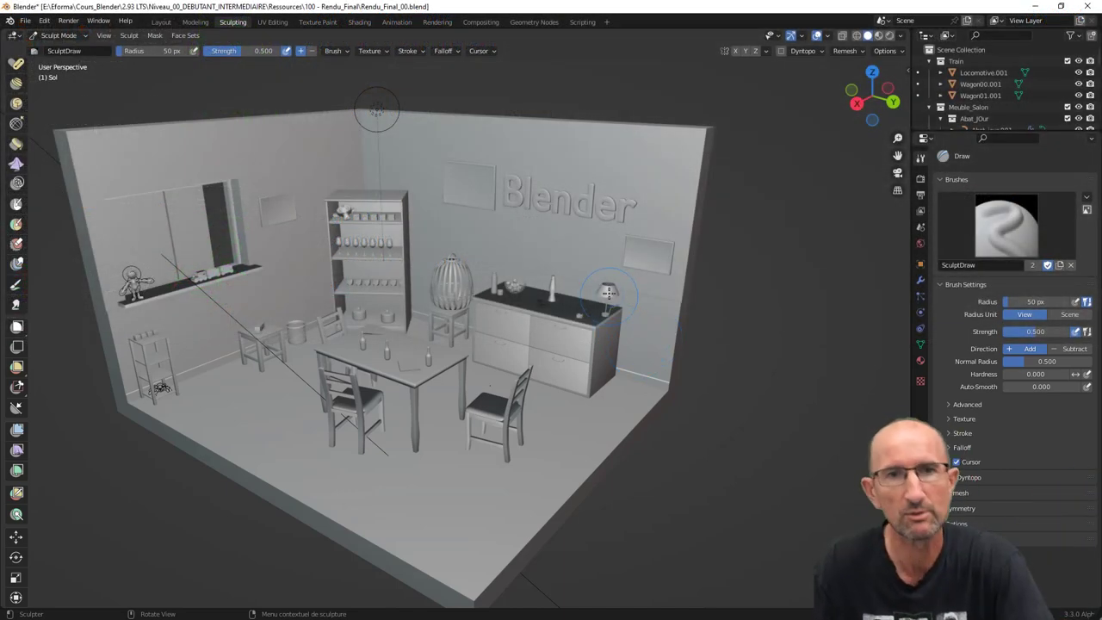
{"action": "middle_click_drag", "start_coordinate": [637, 349], "coordinate": [597, 293]}
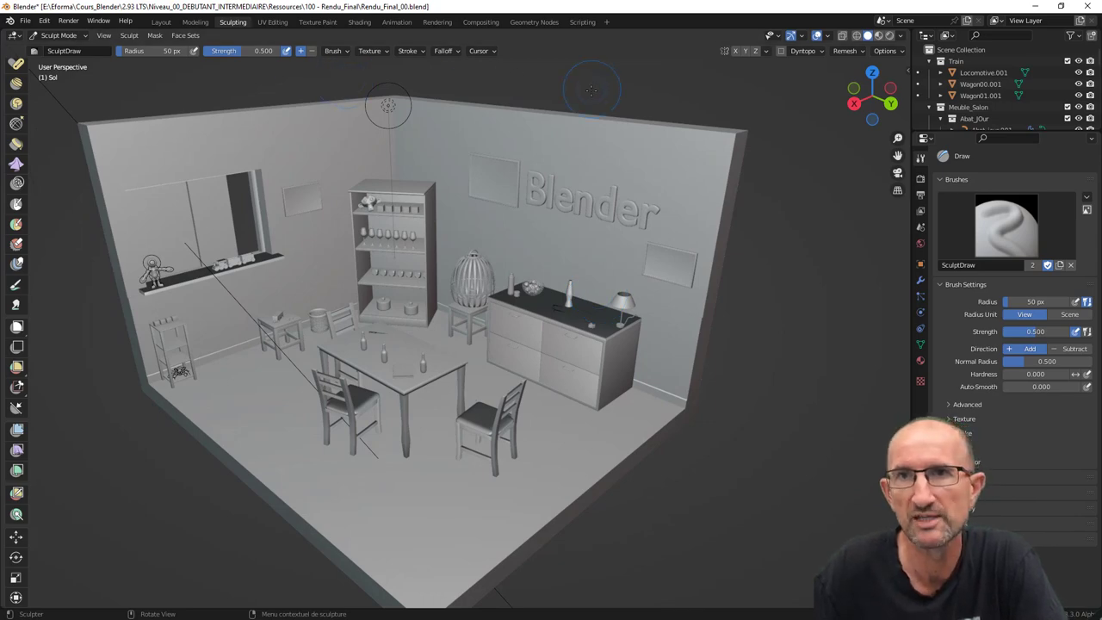
Step: Turn on Material Preview shading and inspect the textured table and book from a low angle
{"action": "left_click", "coordinate": [879, 35]}
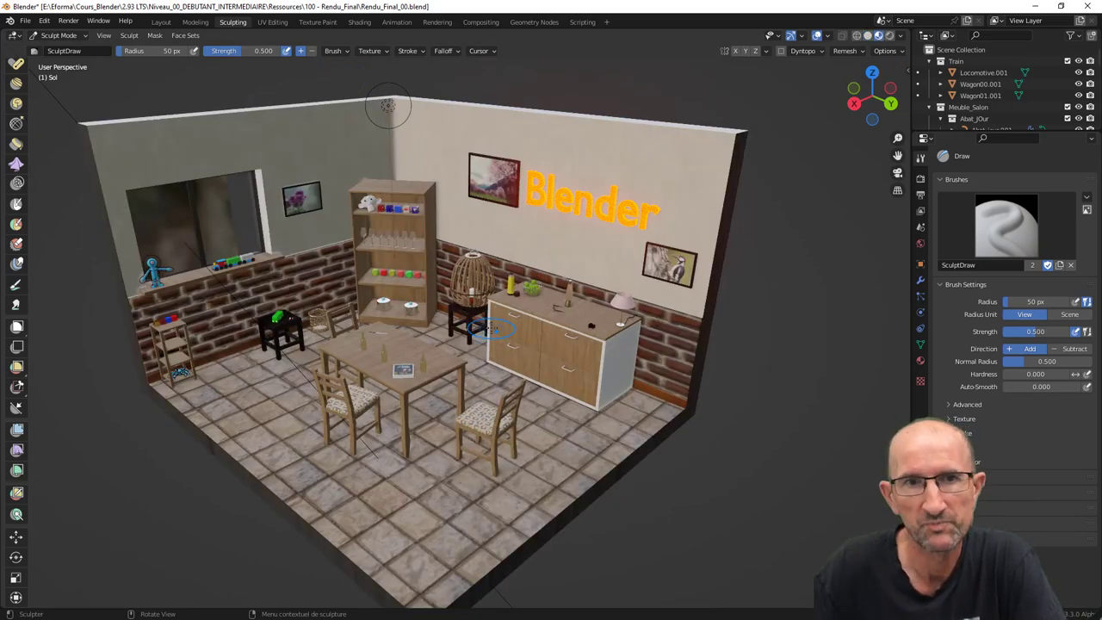
{"action": "mouse_move", "coordinate": [517, 332]}
{"action": "middle_mouse_down"}
{"action": "mouse_move", "coordinate": [493, 313]}
{"action": "mouse_move", "coordinate": [484, 373]}
{"action": "mouse_move", "coordinate": [514, 344]}
{"action": "mouse_move", "coordinate": [498, 375]}
{"action": "mouse_move", "coordinate": [333, 369]}
{"action": "mouse_move", "coordinate": [413, 321]}
{"action": "mouse_move", "coordinate": [363, 261]}
{"action": "middle_mouse_up"}
{"action": "scroll", "coordinate": [456, 357], "scroll_direction": "up", "scroll_amount": 3}
{"action": "scroll", "coordinate": [453, 356], "scroll_direction": "up", "scroll_amount": 4}
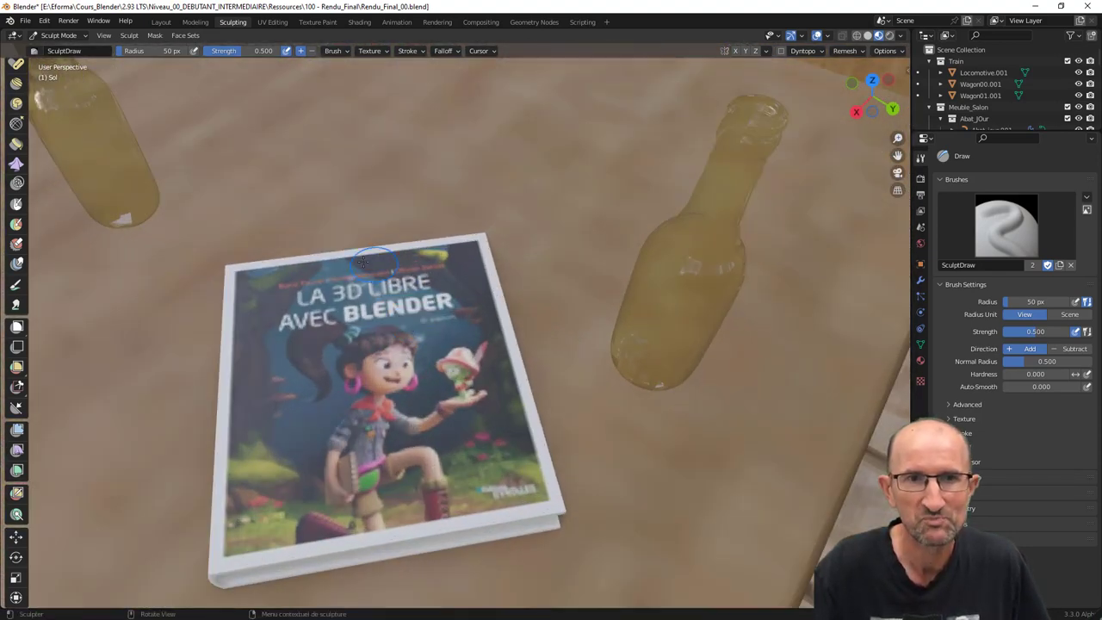
{"action": "scroll", "coordinate": [332, 383], "scroll_direction": "down", "scroll_amount": 5}
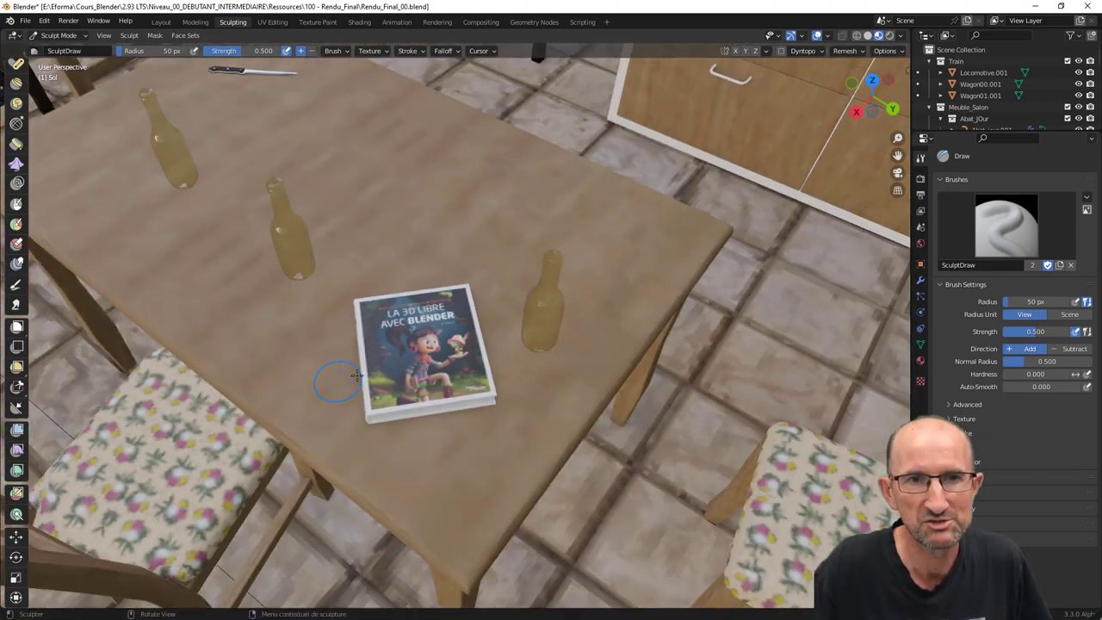
{"action": "scroll", "coordinate": [332, 382], "scroll_direction": "down", "scroll_amount": 4}
{"action": "mouse_move", "coordinate": [333, 382]}
{"action": "middle_mouse_down"}
{"action": "mouse_move", "coordinate": [527, 342]}
{"action": "mouse_move", "coordinate": [512, 331]}
{"action": "mouse_move", "coordinate": [525, 308]}
{"action": "middle_mouse_up"}
{"action": "scroll", "coordinate": [512, 331], "scroll_direction": "down", "scroll_amount": 4}
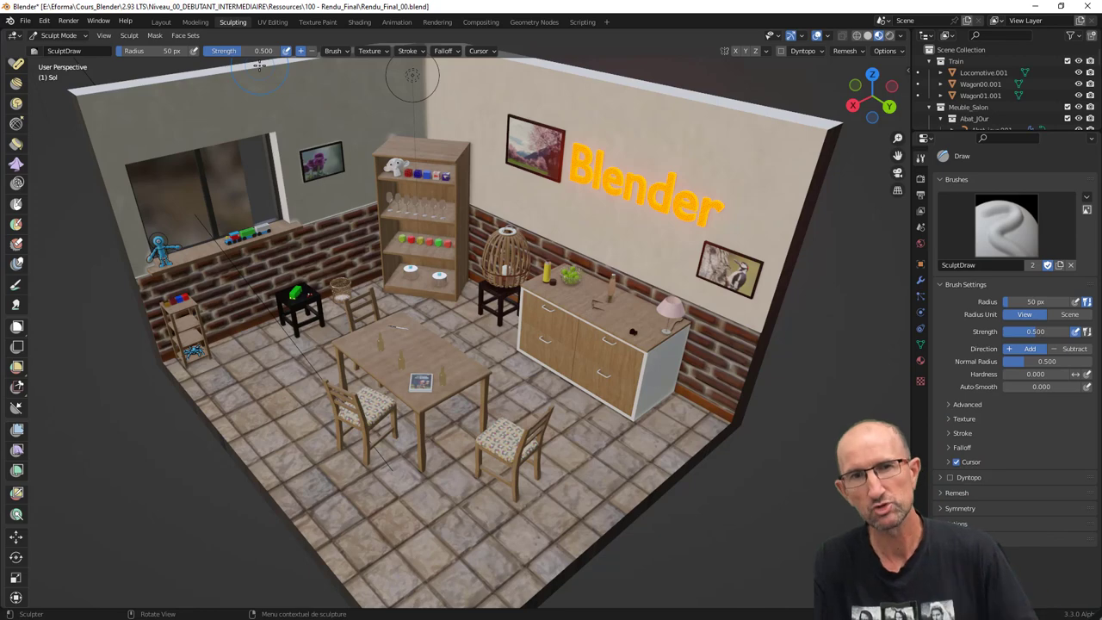
Step: Step through the UV Editing, Texture Paint and Shading workspaces to Animation, orbiting the room
{"action": "left_click", "coordinate": [276, 22]}
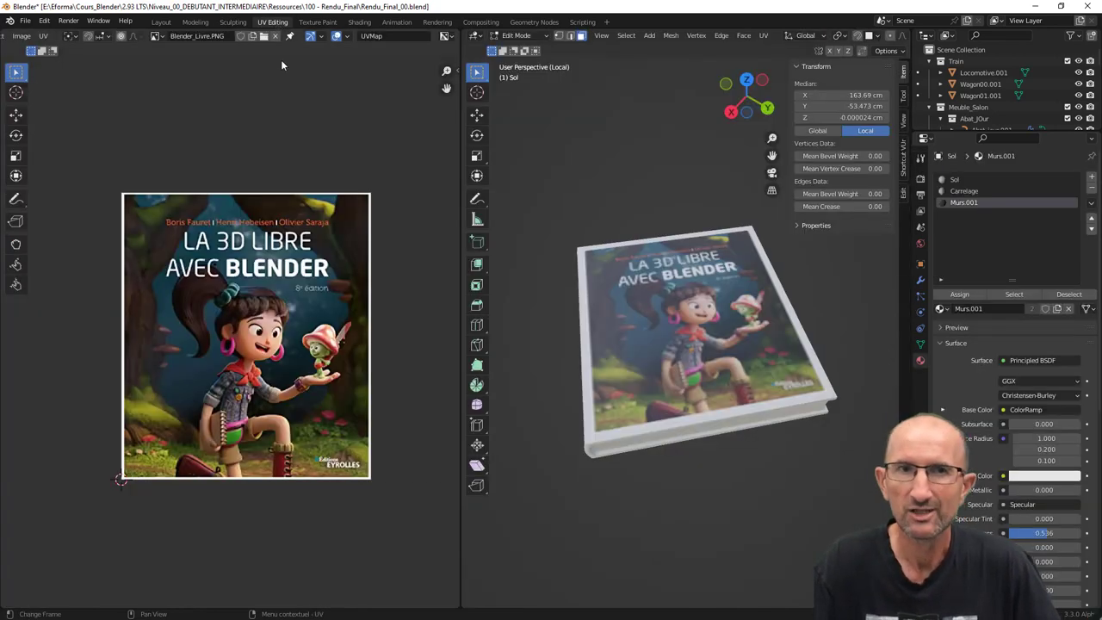
{"action": "left_click", "coordinate": [325, 23]}
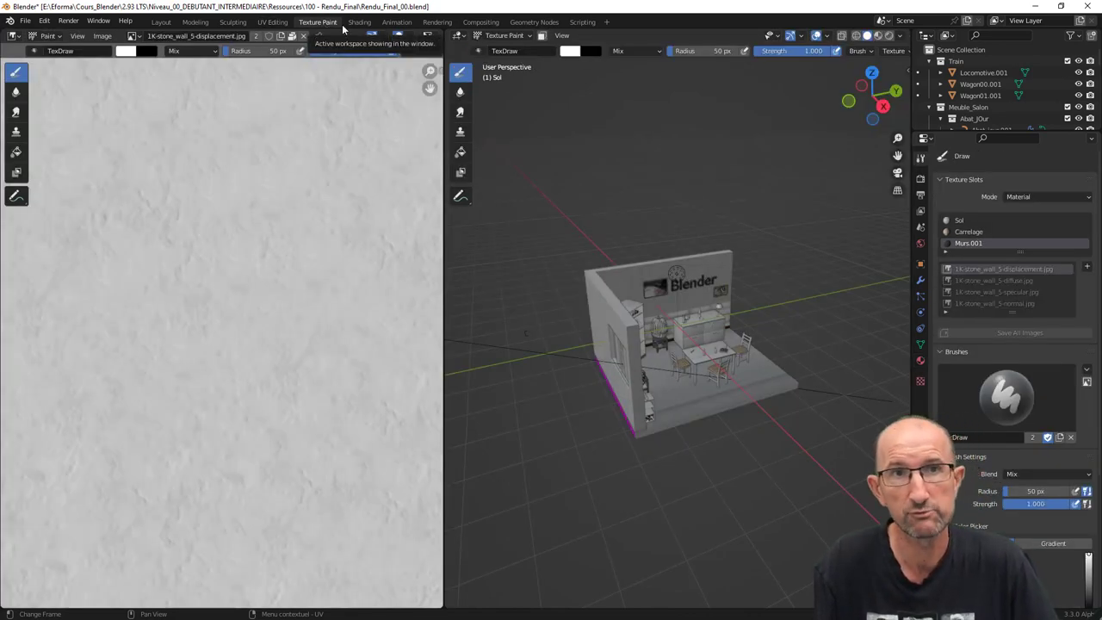
{"action": "left_click", "coordinate": [360, 22]}
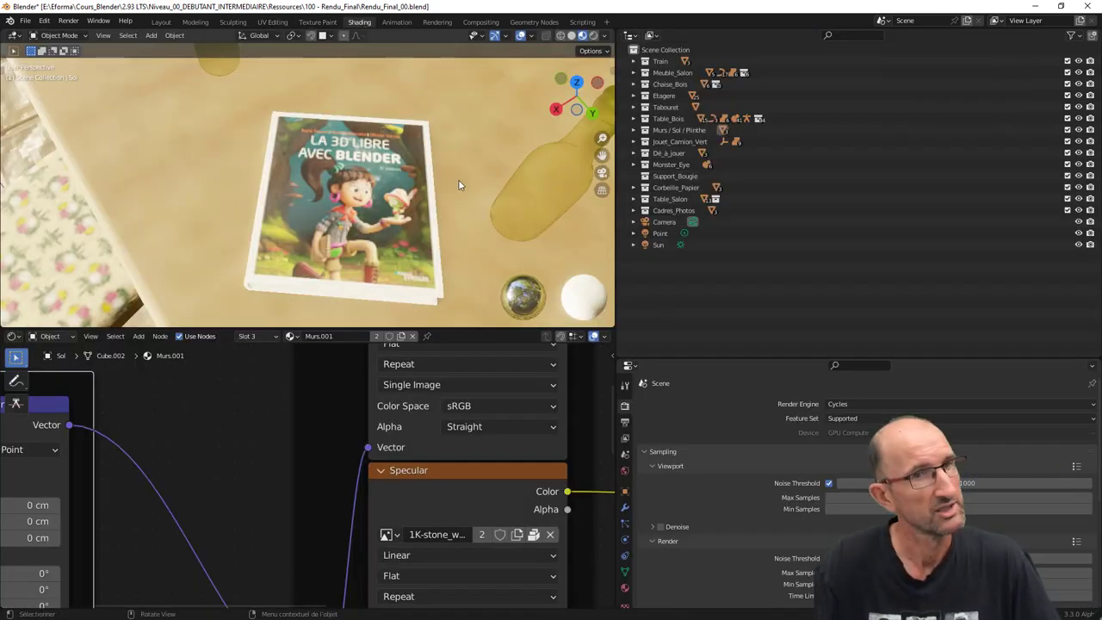
{"action": "middle_click_drag", "start_coordinate": [480, 190], "coordinate": [481, 176]}
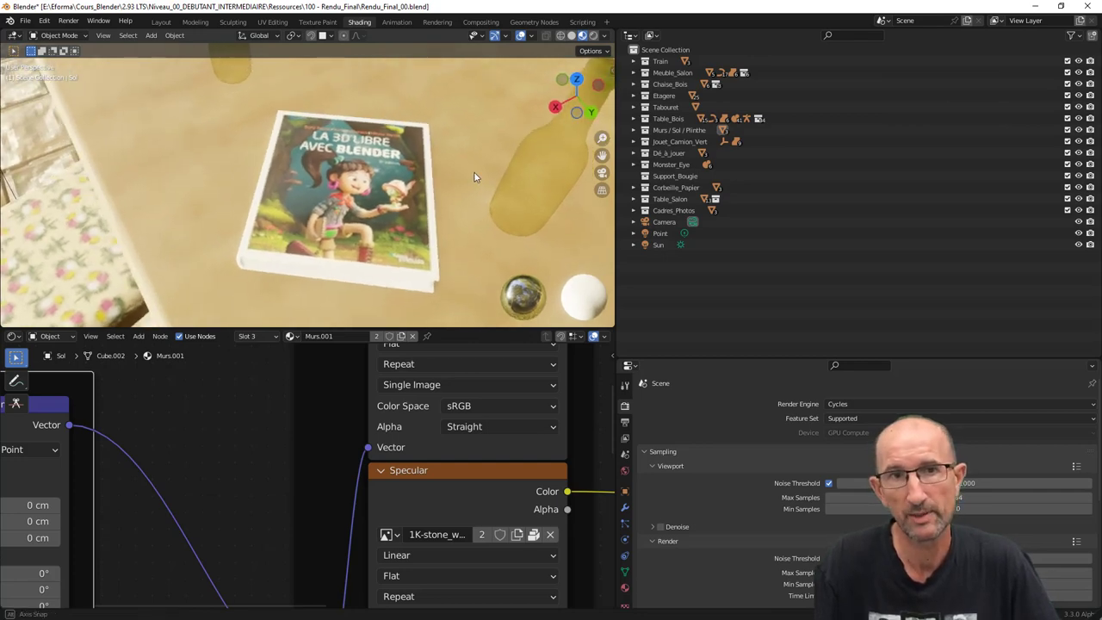
{"action": "left_click", "coordinate": [399, 23]}
{"action": "middle_click_drag", "start_coordinate": [524, 199], "coordinate": [433, 188]}
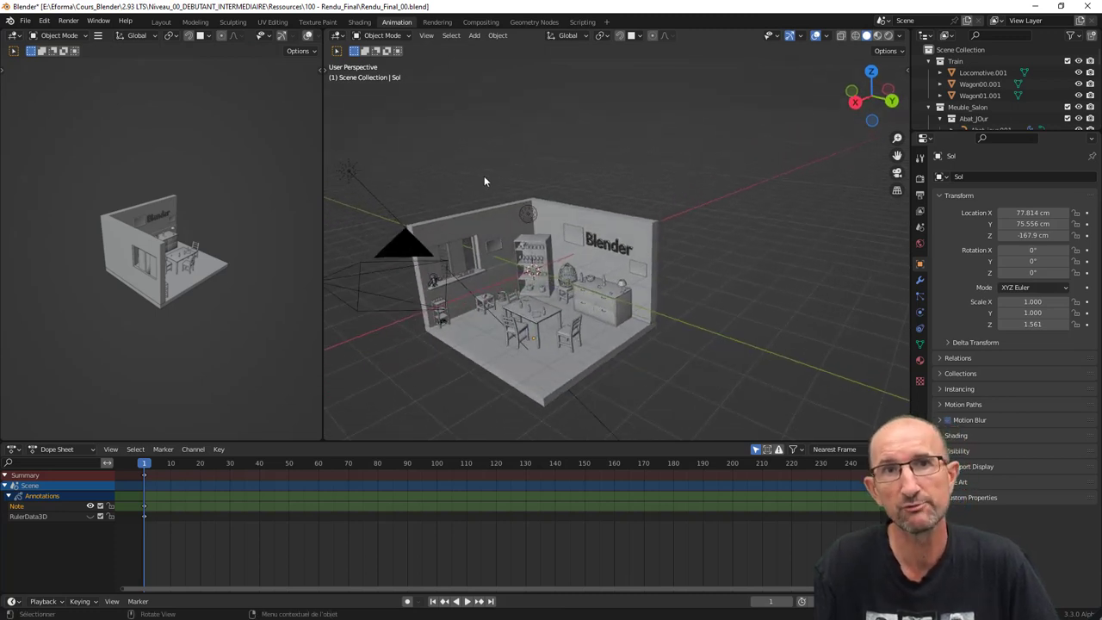
Step: Visit the Rendering, Compositing and Geometry Nodes workspaces and the add-workspace menu, then return to Layout
{"action": "left_click", "coordinate": [438, 22]}
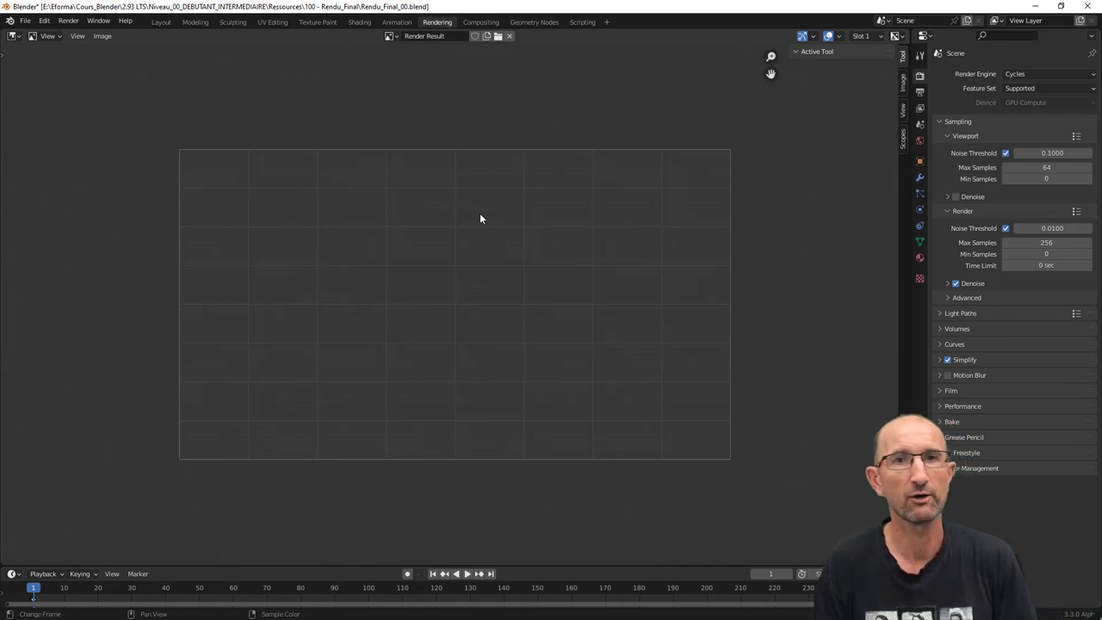
{"action": "left_click", "coordinate": [480, 22]}
{"action": "left_click", "coordinate": [535, 22]}
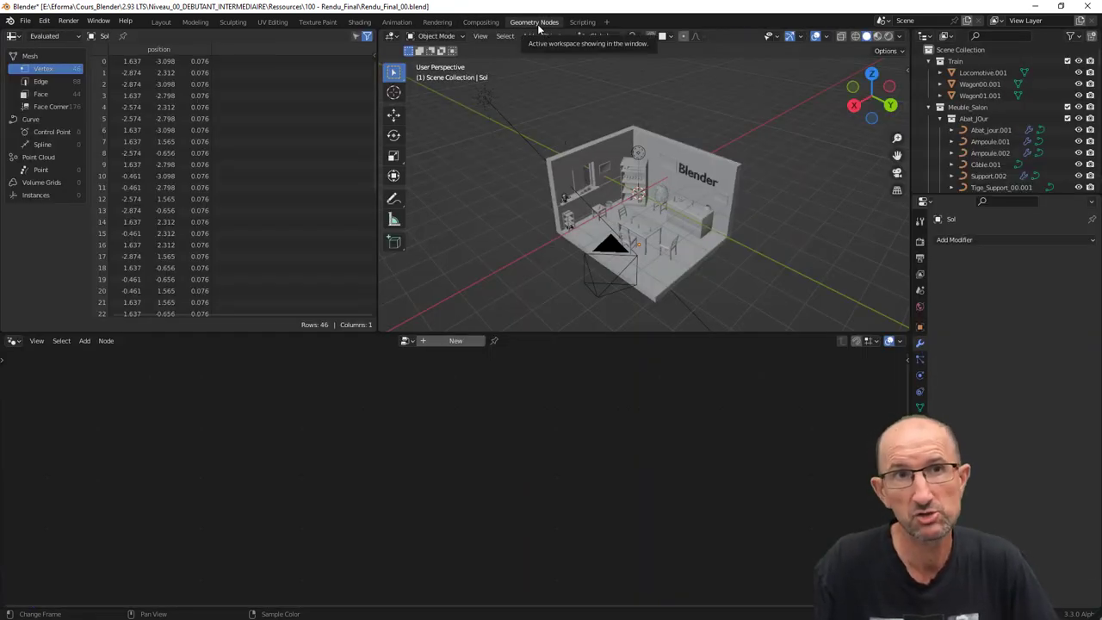
{"action": "left_click", "coordinate": [607, 22]}
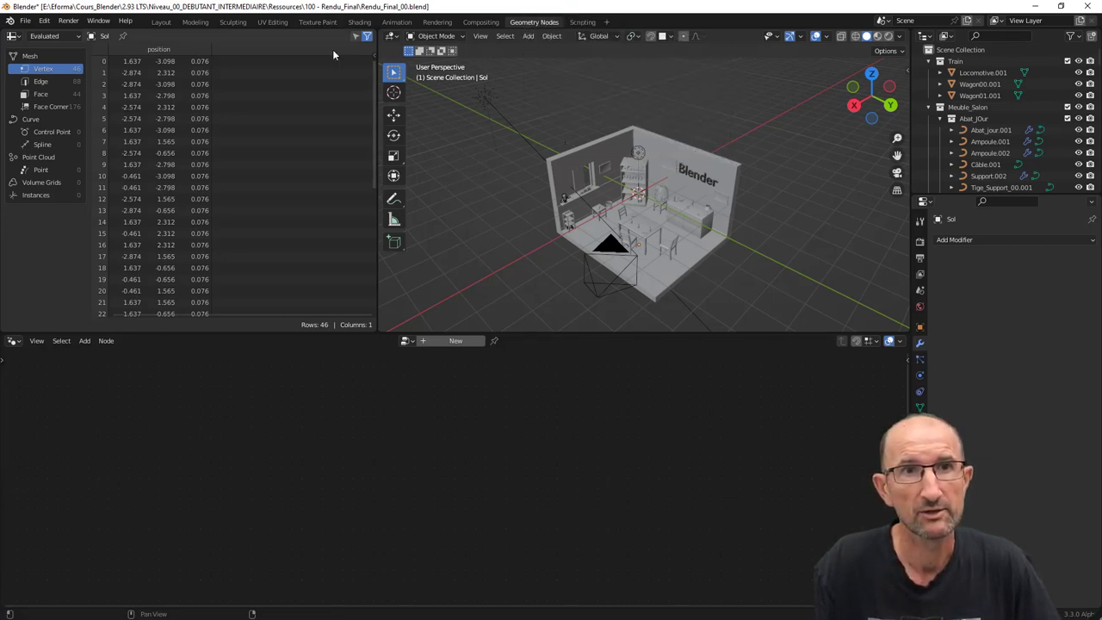
{"action": "left_click", "coordinate": [161, 23]}
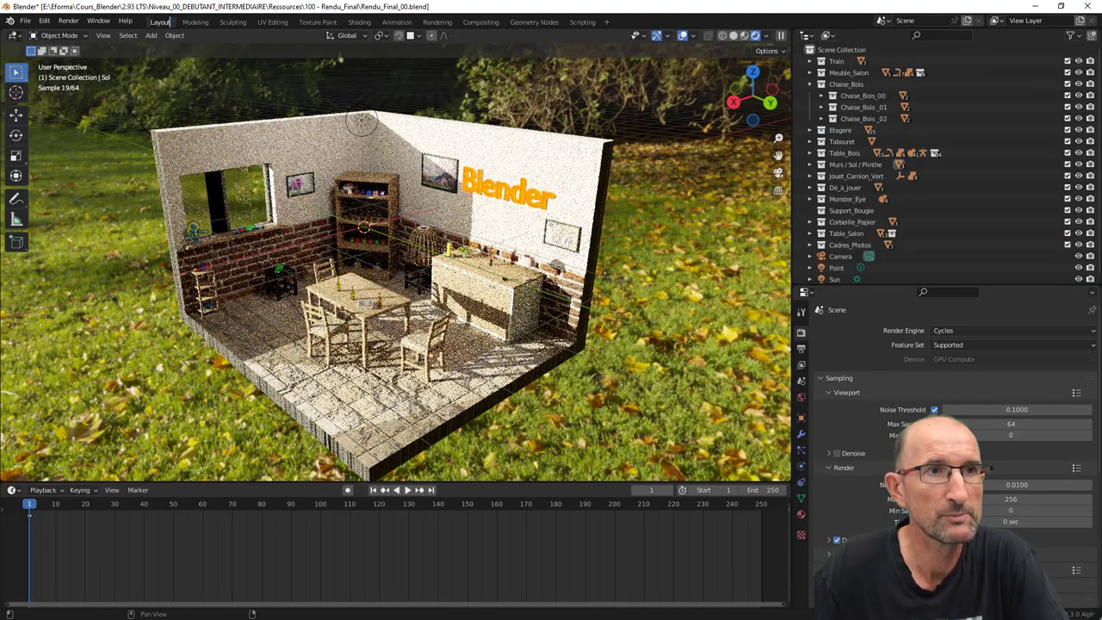
{"action": "left_click", "coordinate": [48, 36]}
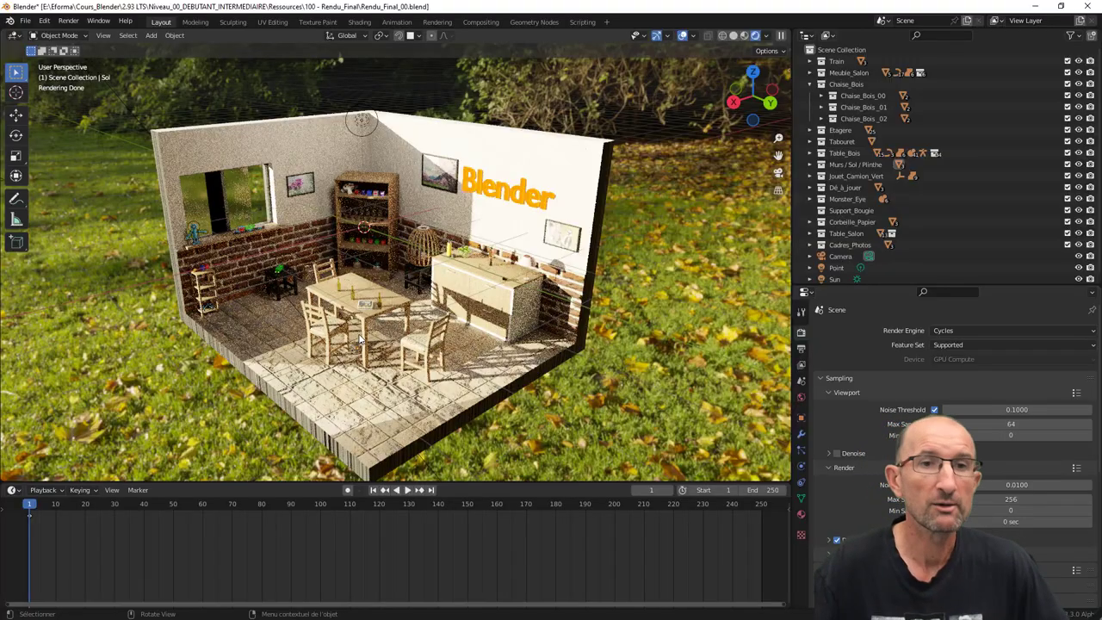
{"action": "mouse_move", "coordinate": [360, 340]}
{"action": "middle_mouse_down"}
{"action": "mouse_move", "coordinate": [259, 345]}
{"action": "mouse_move", "coordinate": [312, 376]}
{"action": "middle_mouse_up"}
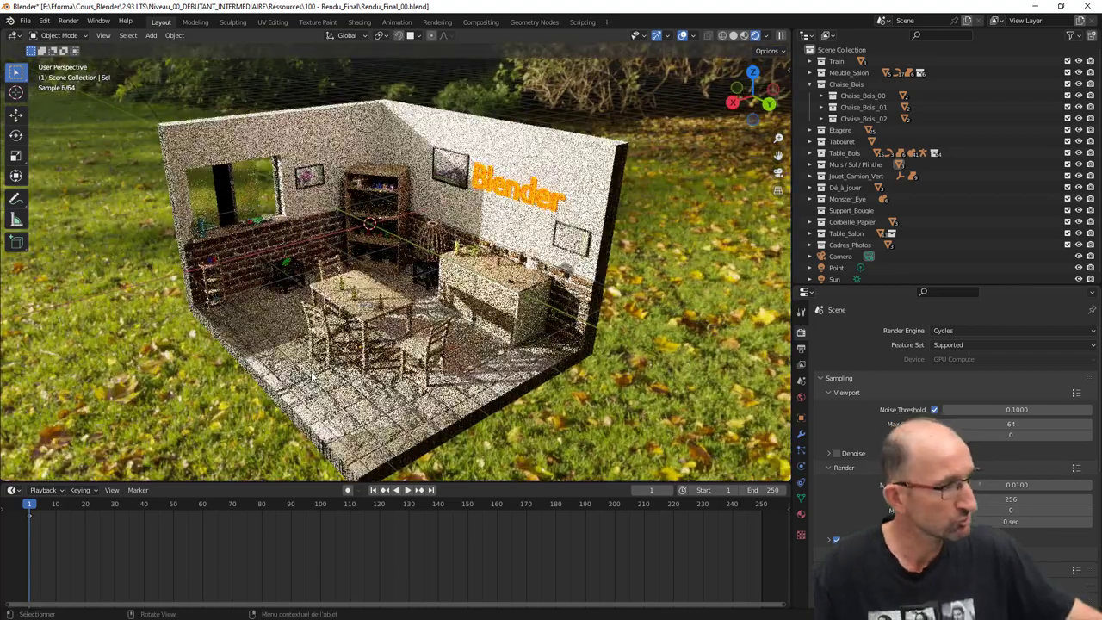